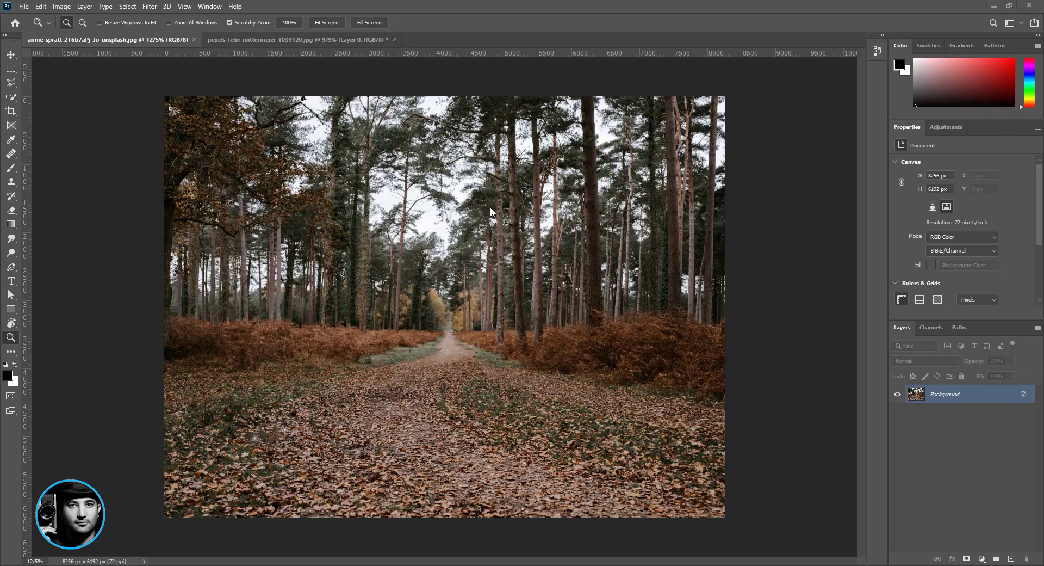
- Unlock the forest photo's Background layer so it becomes the editable Layer 0
{"action": "left_click", "coordinate": [1023, 397]}
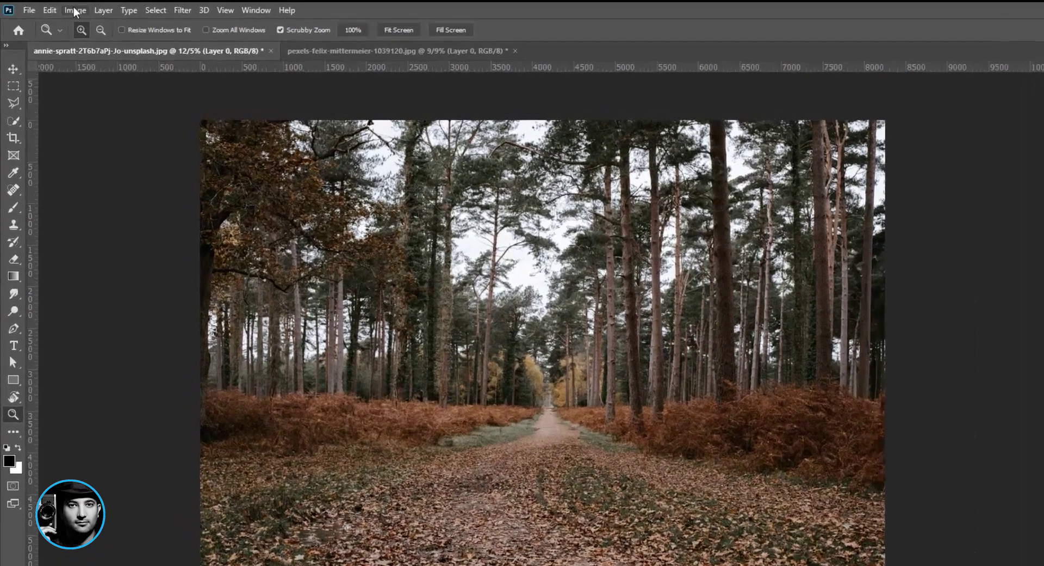
- In Image Size, scale the photo's width to 30 percent, giving 2477 × 1858 px
{"action": "left_click", "coordinate": [62, 7]}
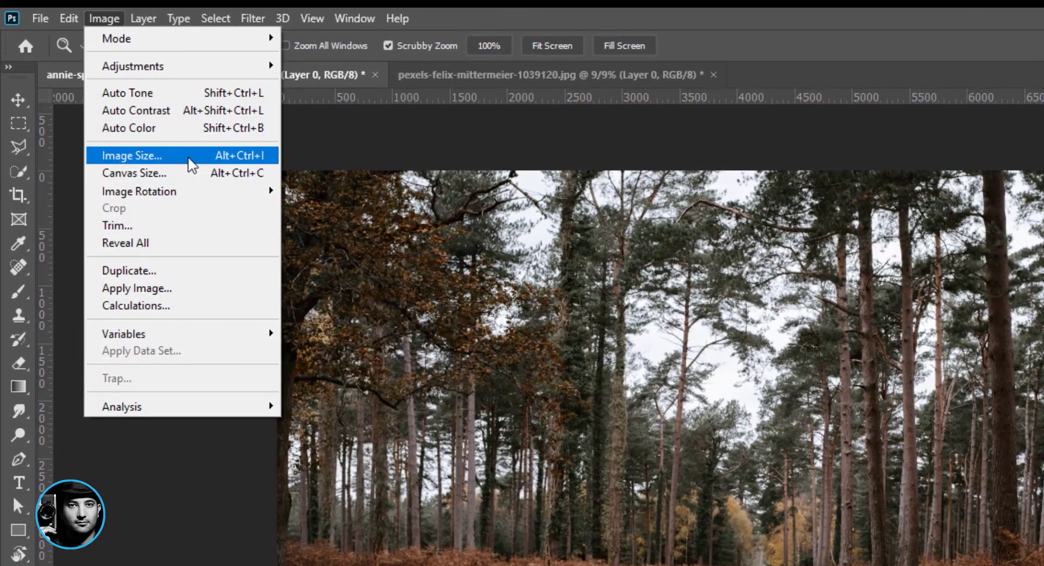
{"action": "left_click", "coordinate": [190, 159]}
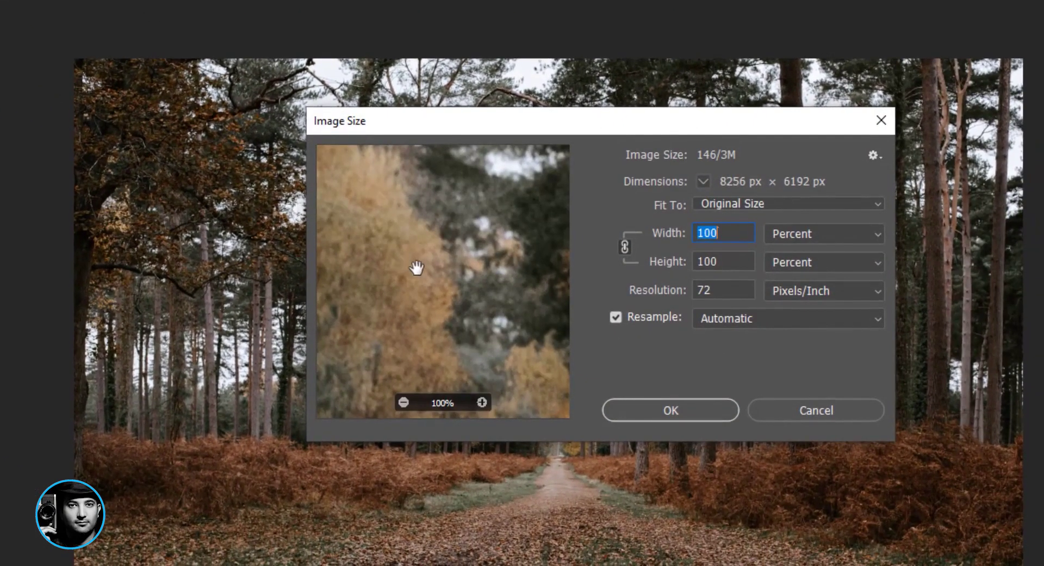
{"action": "left_click_drag", "start_coordinate": [393, 223], "coordinate": [442, 263]}
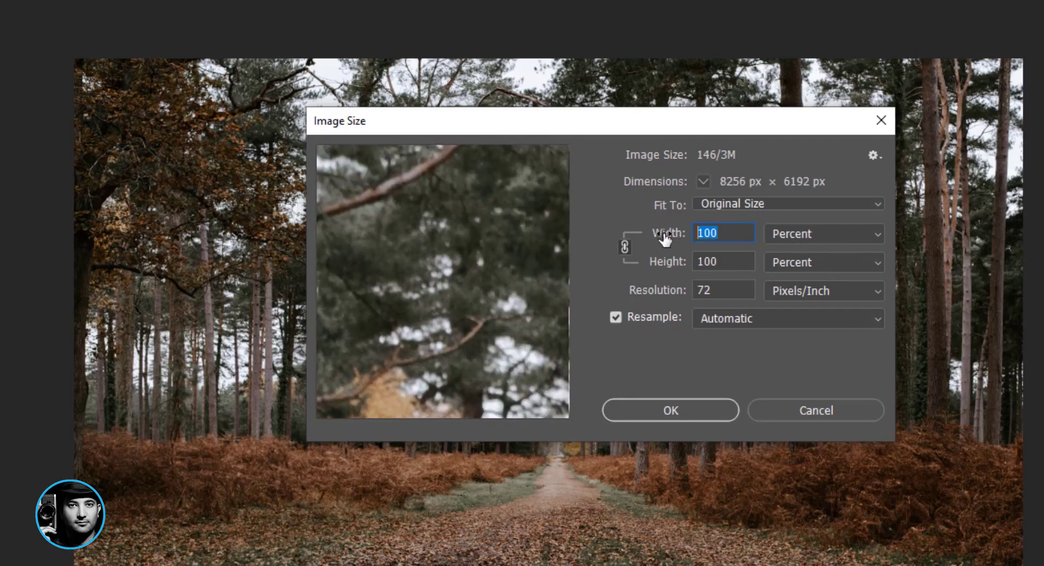
{"action": "type", "text": "50"}
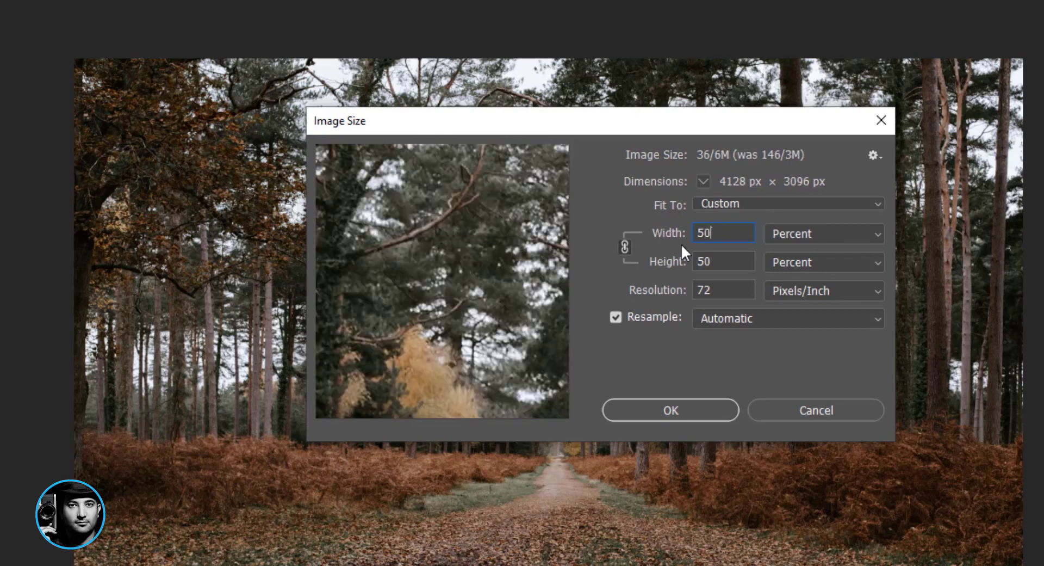
{"action": "left_click", "coordinate": [699, 257]}
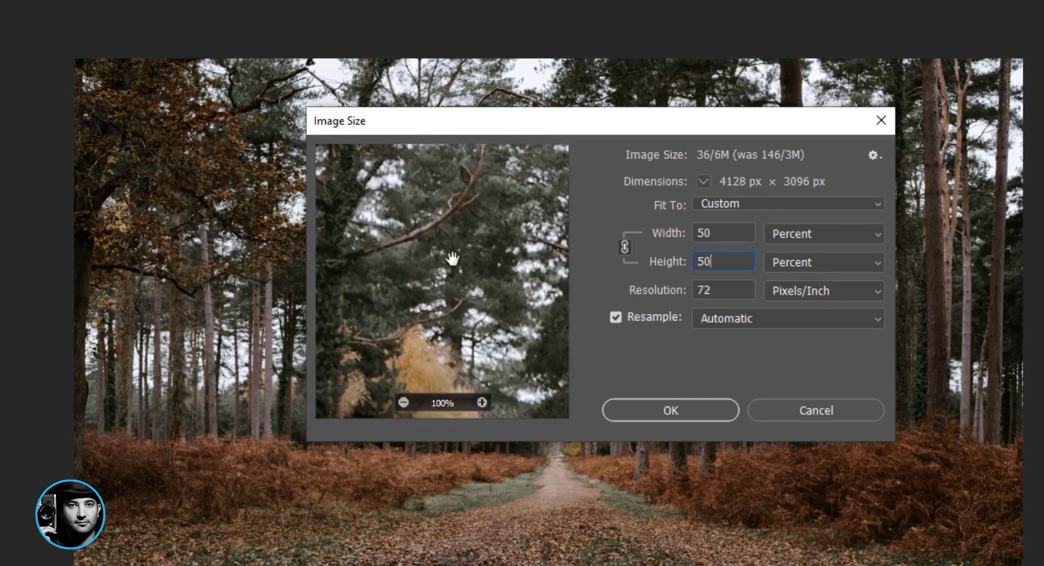
{"action": "key", "text": "shift+Tab"}
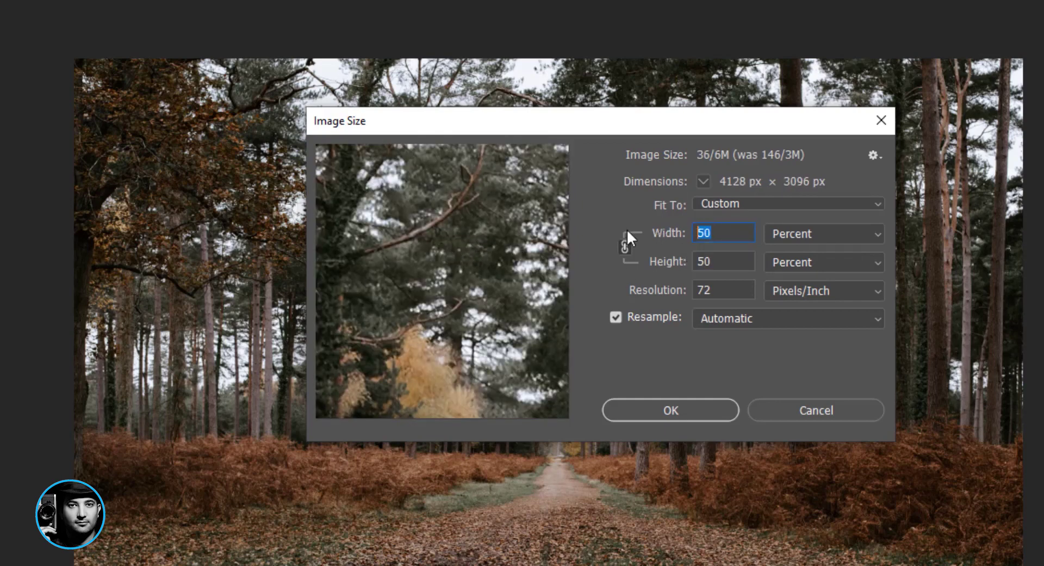
{"action": "type", "text": "30"}
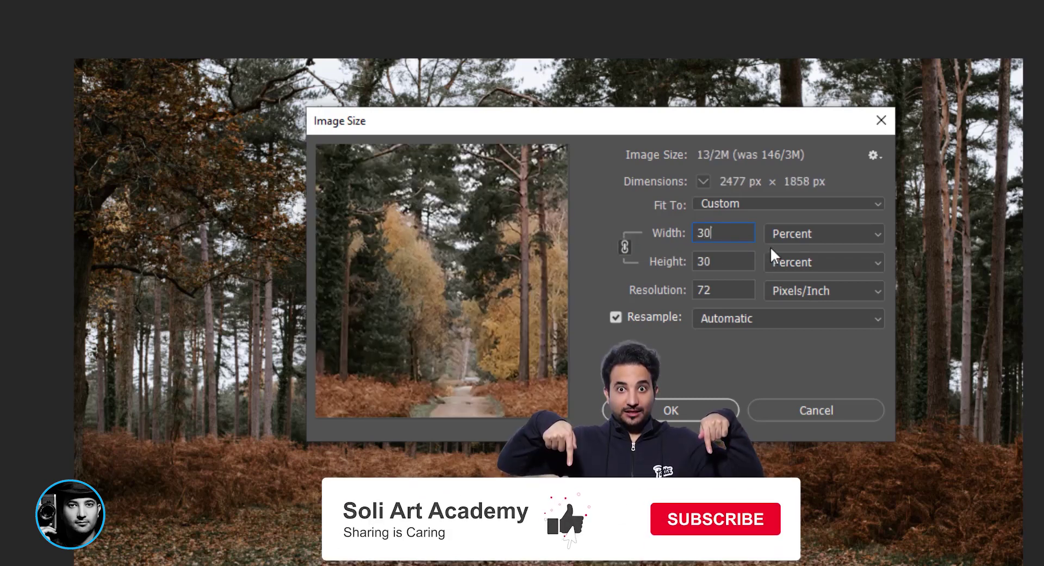
{"action": "left_click", "coordinate": [793, 234]}
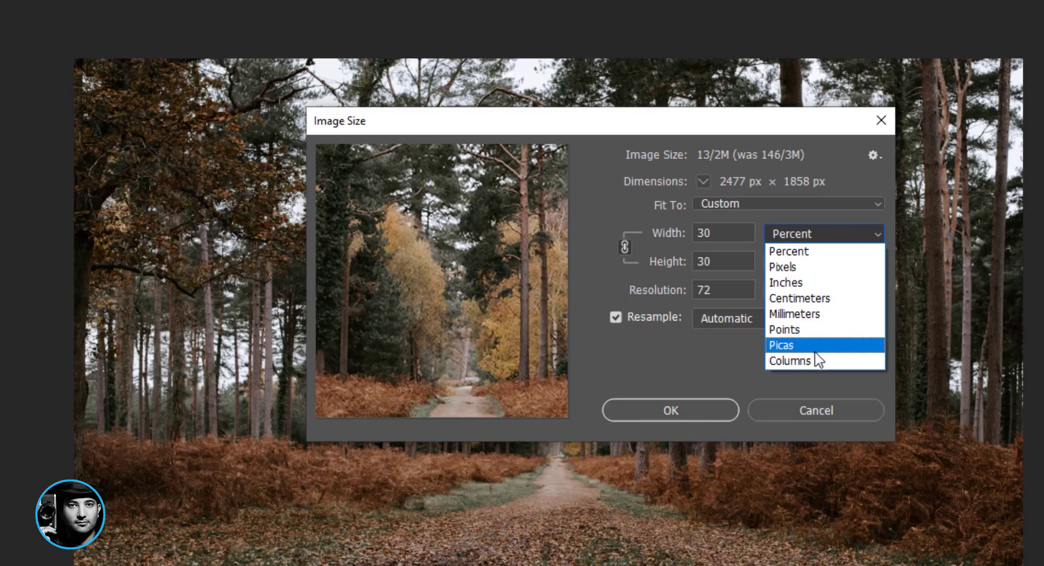
- Switch the width unit to Pixels and set width to 1920 so height becomes 1440 px
{"action": "left_click", "coordinate": [814, 266]}
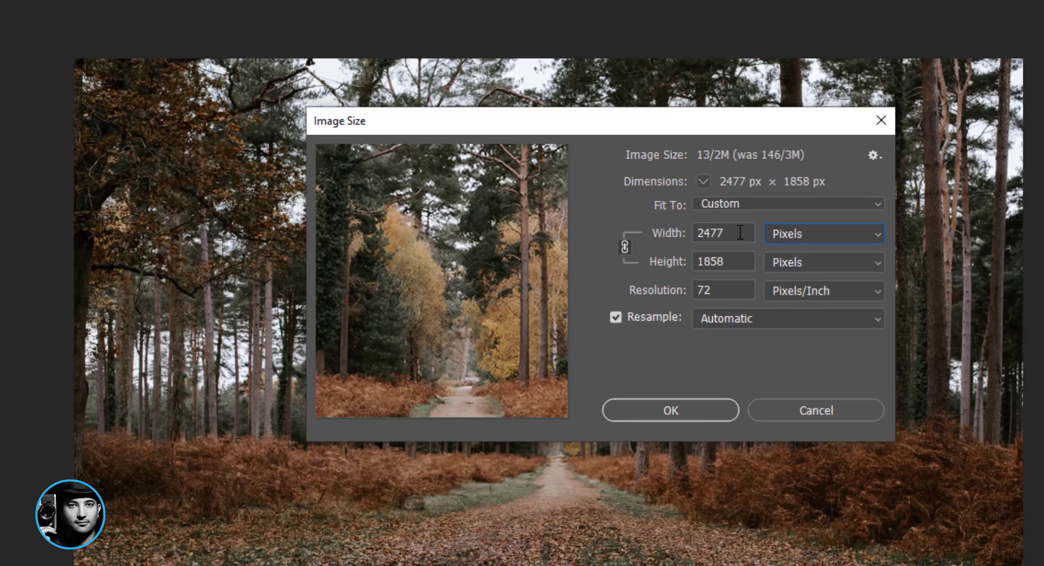
{"action": "left_click_drag", "start_coordinate": [740, 232], "coordinate": [628, 234]}
{"action": "type", "text": "1920"}
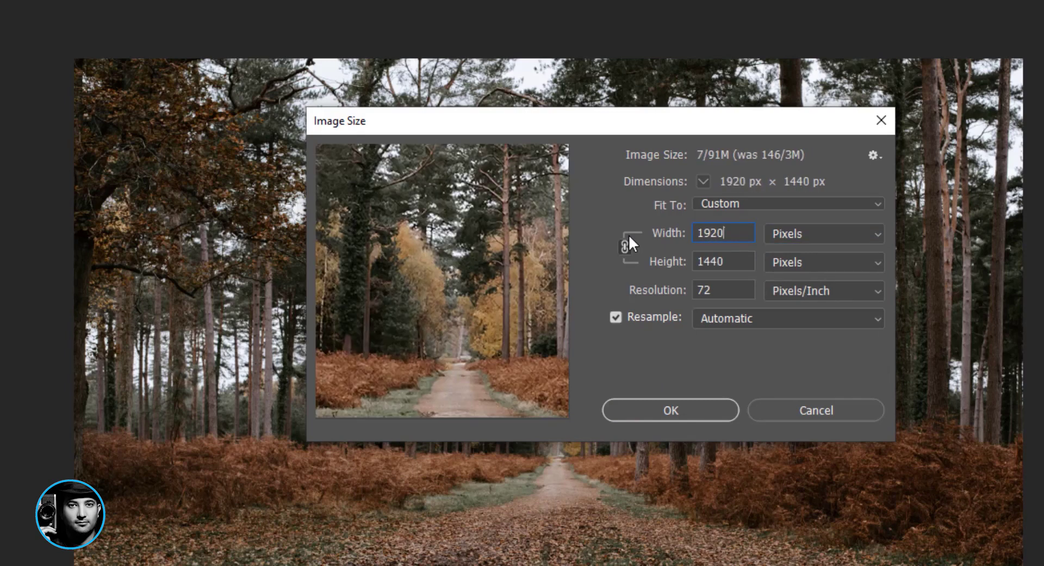
{"action": "left_click", "coordinate": [732, 258]}
{"action": "key", "text": "shift+Tab"}
{"action": "type", "text": "2000"}
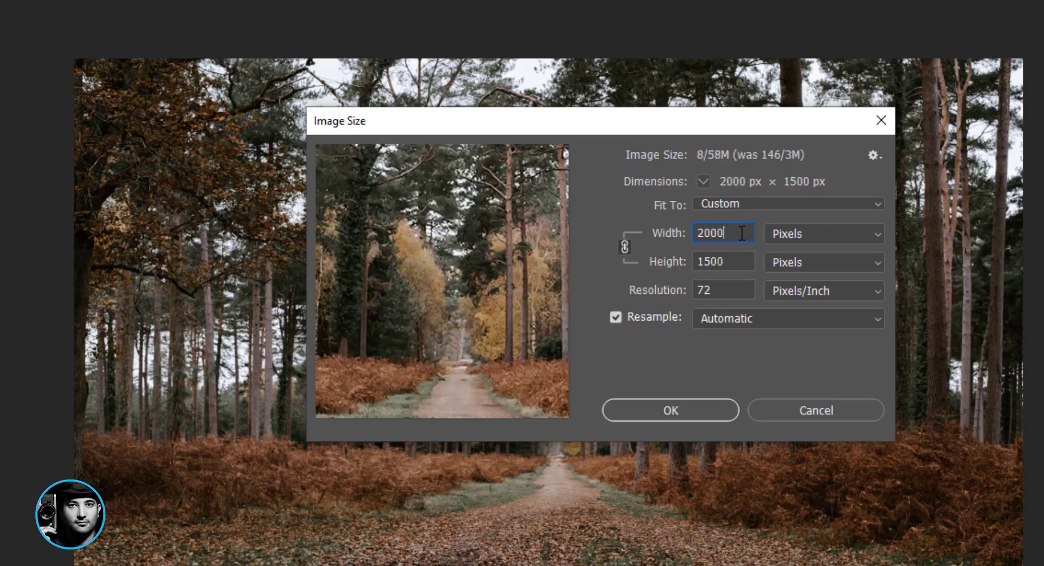
{"action": "key", "text": "Tab"}
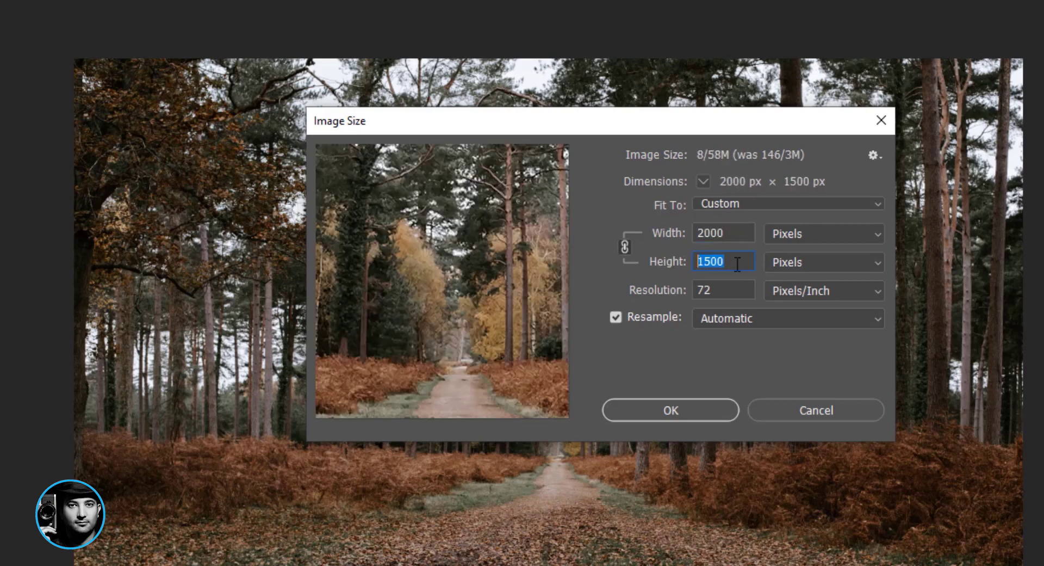
{"action": "left_click", "coordinate": [730, 236]}
{"action": "type", "text": "1920"}
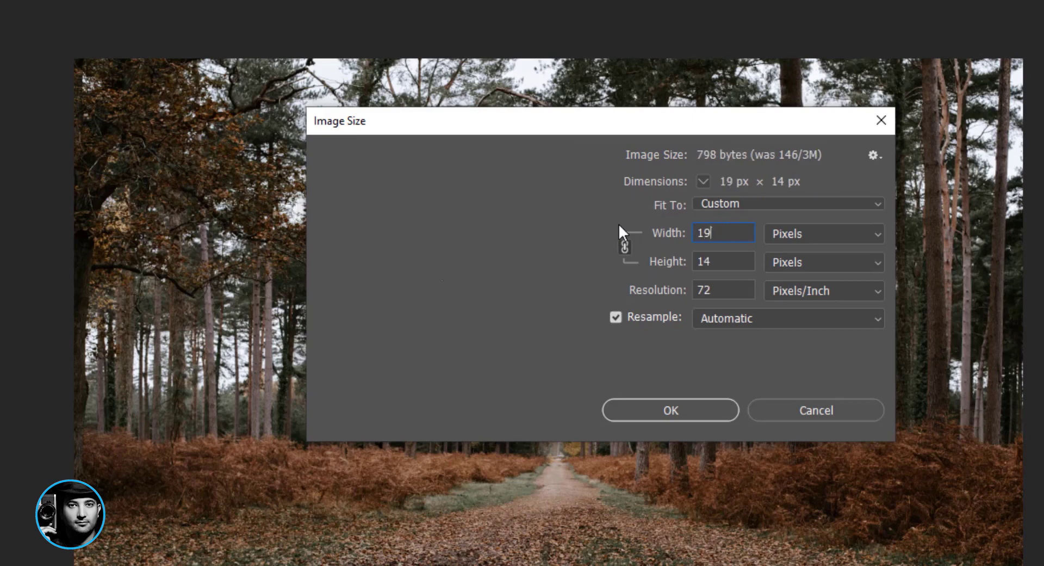
{"action": "left_click", "coordinate": [729, 263]}
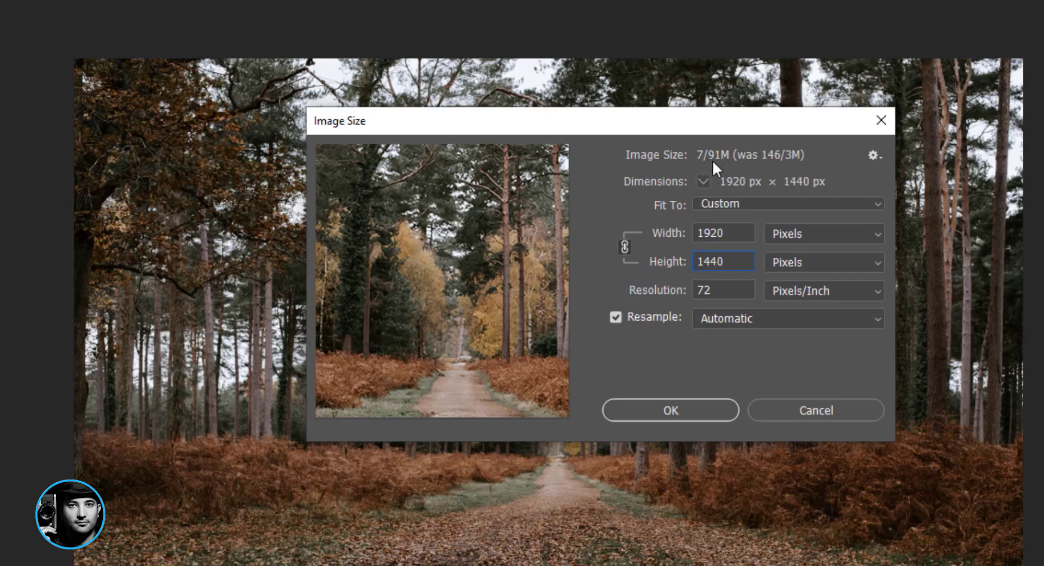
{"action": "left_click", "coordinate": [679, 232]}
- Compare the new size in inches, centimetres and millimetres, ending on inches
{"action": "left_click", "coordinate": [808, 233]}
{"action": "left_click", "coordinate": [798, 281]}
{"action": "left_click", "coordinate": [818, 234]}
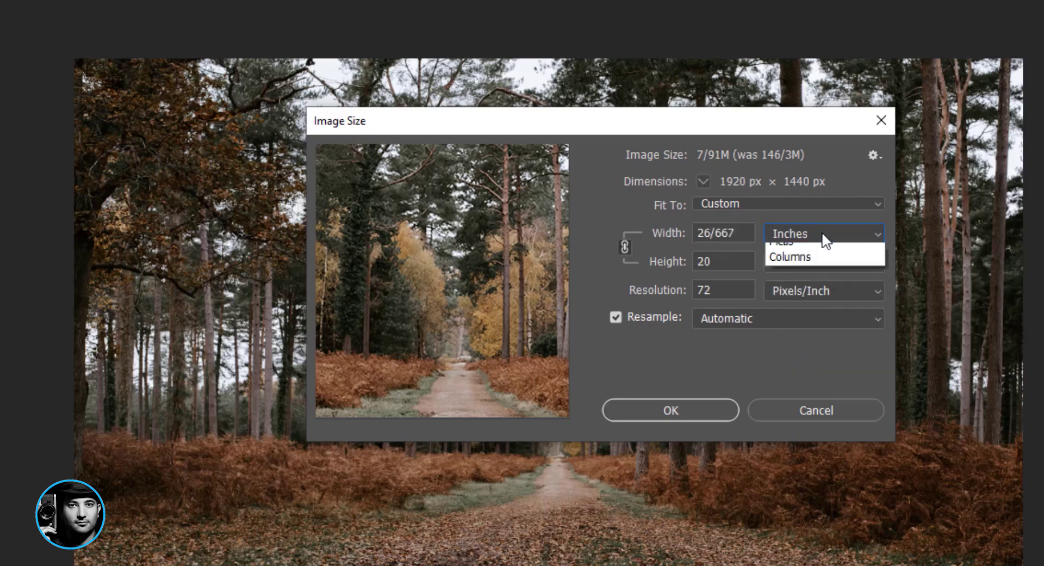
{"action": "left_click", "coordinate": [812, 297]}
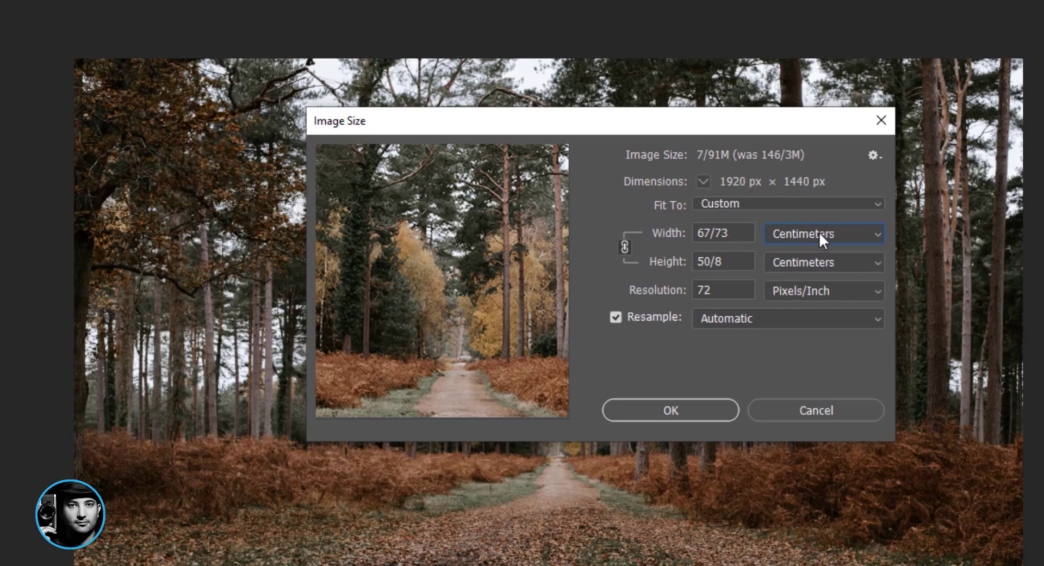
{"action": "left_click", "coordinate": [819, 234]}
{"action": "left_click", "coordinate": [813, 316]}
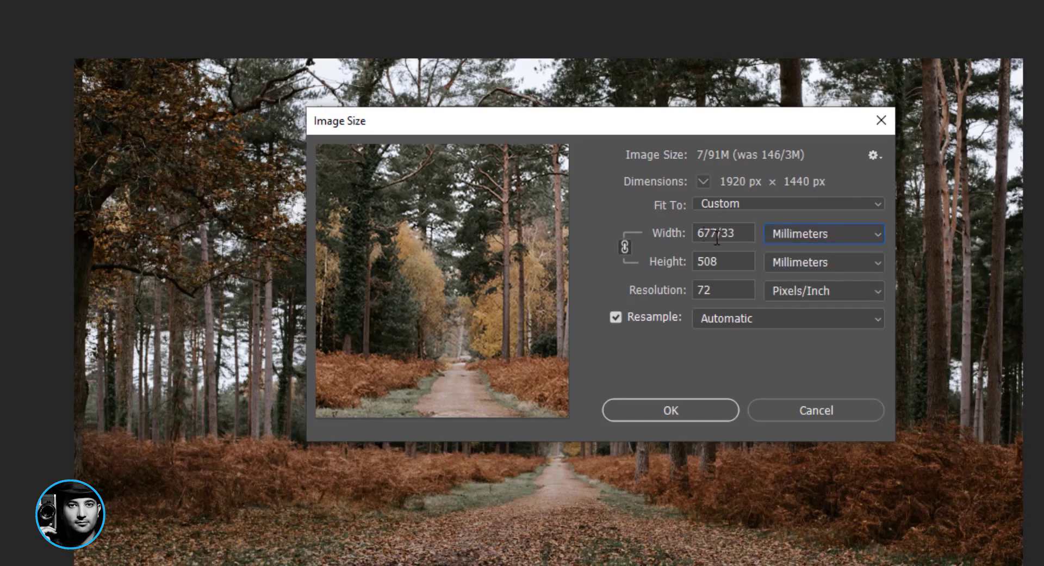
{"action": "left_click", "coordinate": [788, 234]}
{"action": "left_click", "coordinate": [788, 282]}
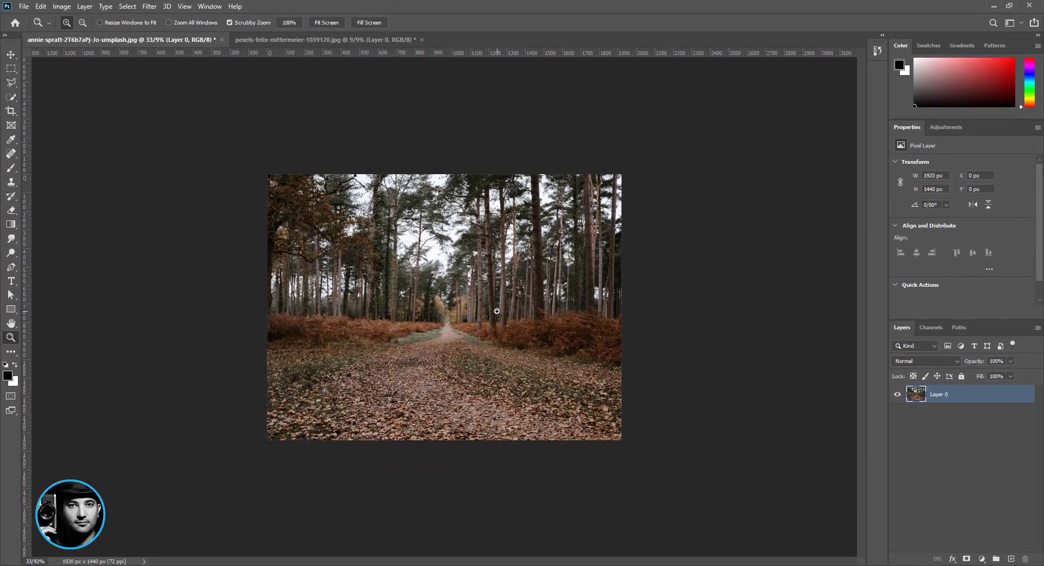
- In Save As, name the file small size and set the format to JPEG
{"action": "left_click", "coordinate": [25, 7]}
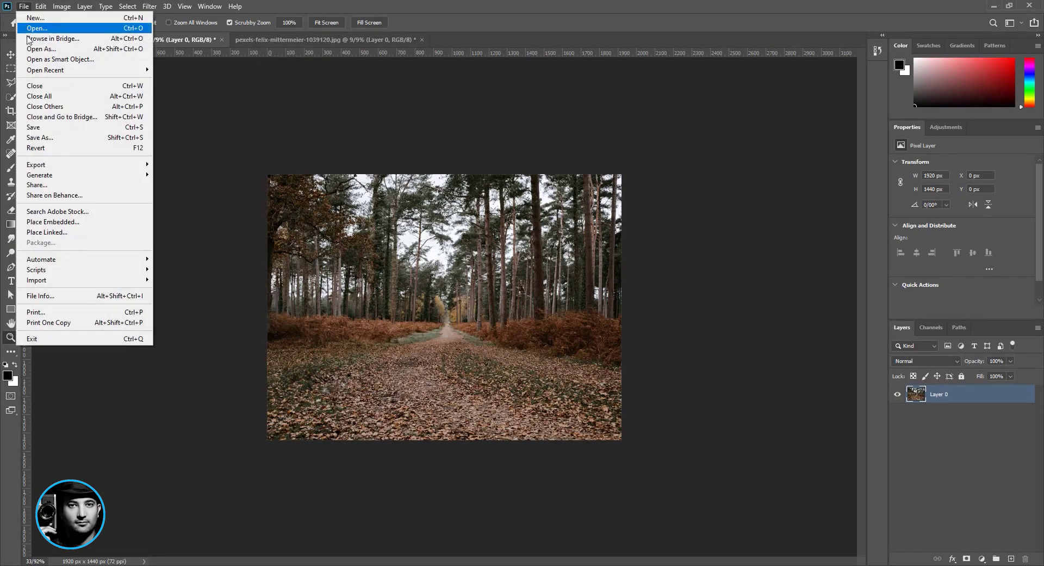
{"action": "left_click", "coordinate": [64, 137]}
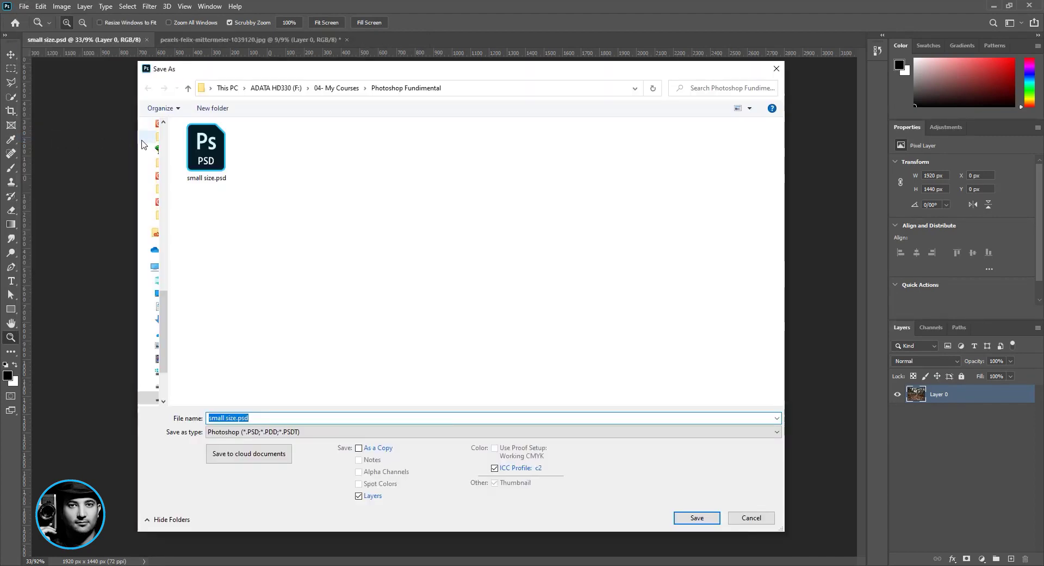
{"action": "left_click", "coordinate": [217, 166]}
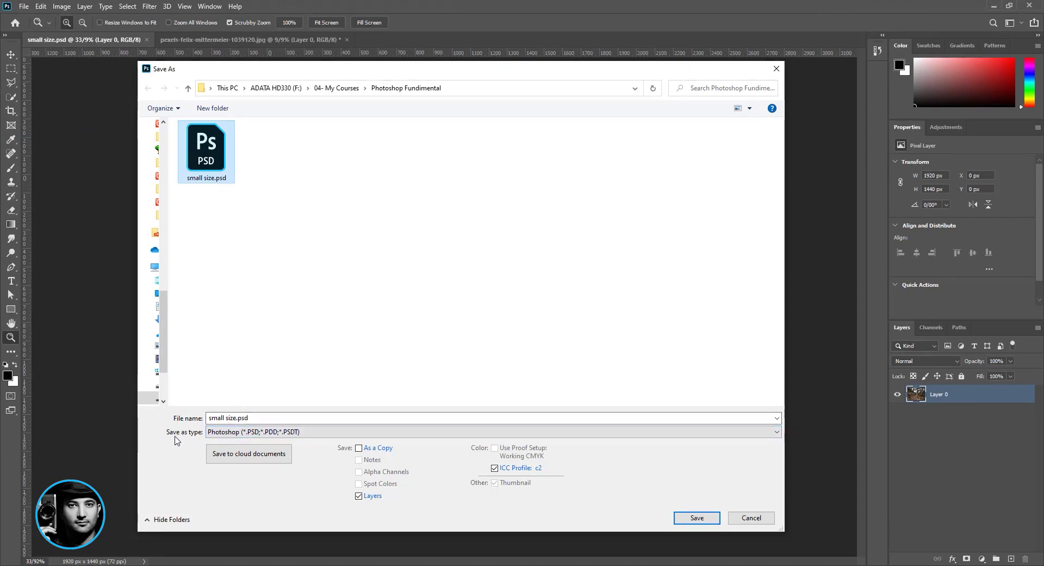
{"action": "left_click", "coordinate": [239, 432]}
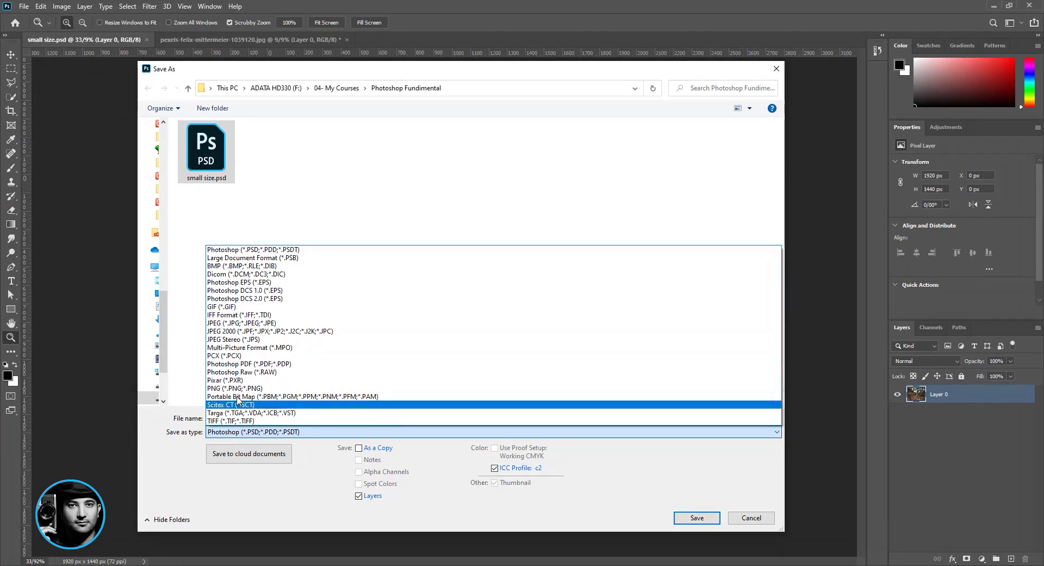
{"action": "left_click", "coordinate": [237, 323]}
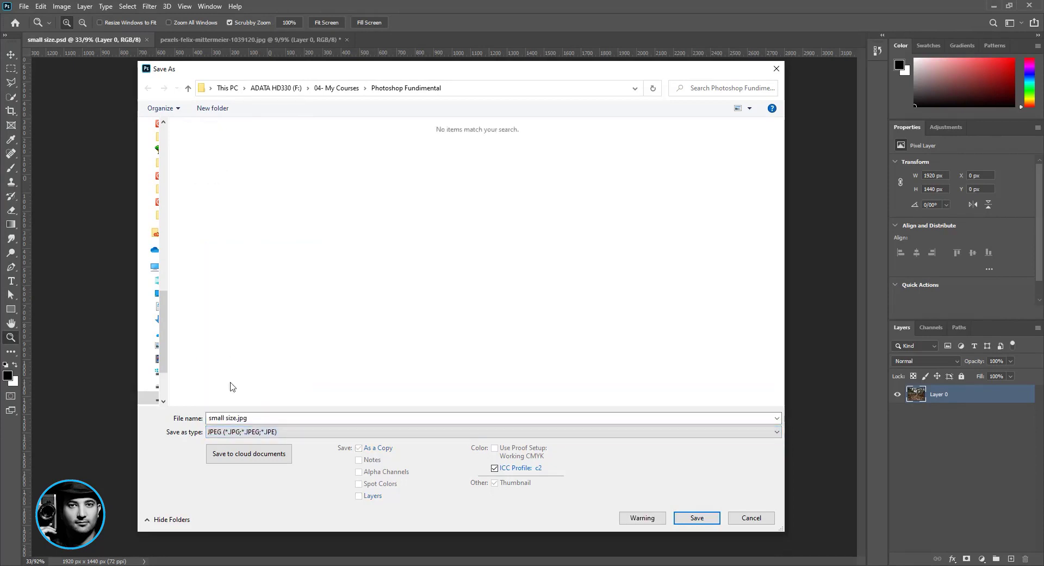
{"action": "left_click", "coordinate": [286, 432]}
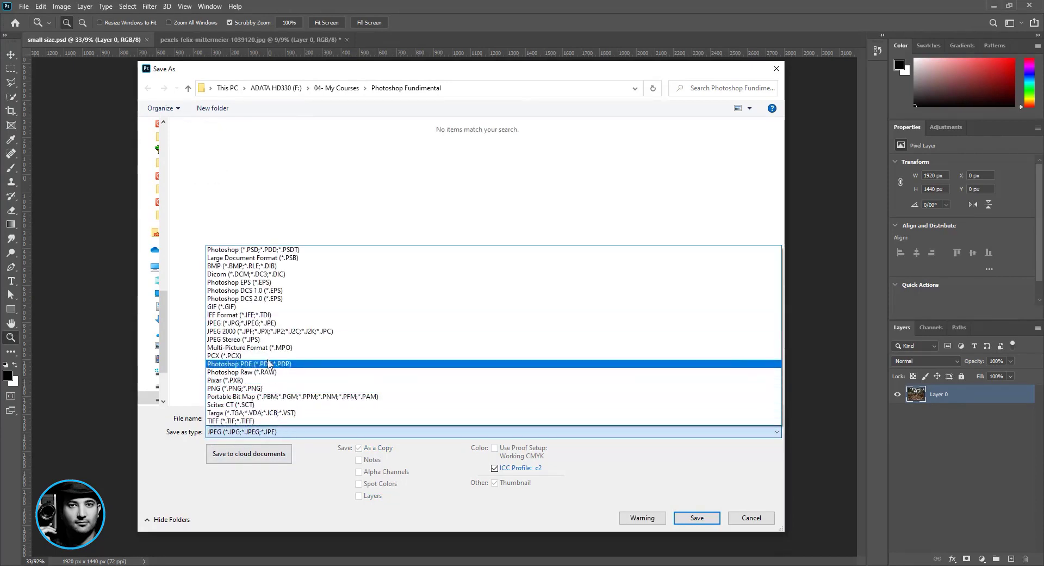
{"action": "left_click", "coordinate": [262, 388]}
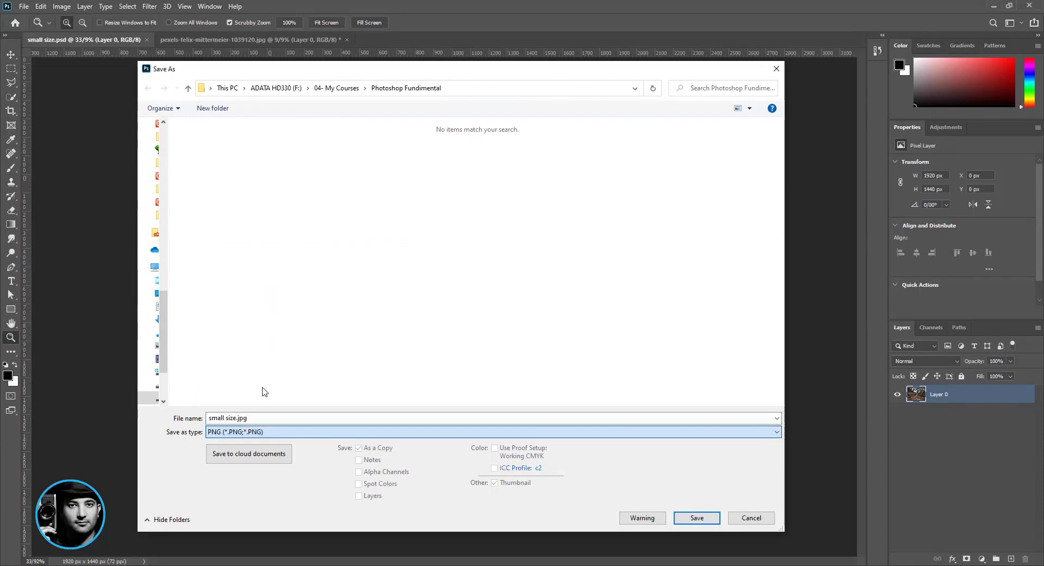
{"action": "left_click", "coordinate": [257, 434]}
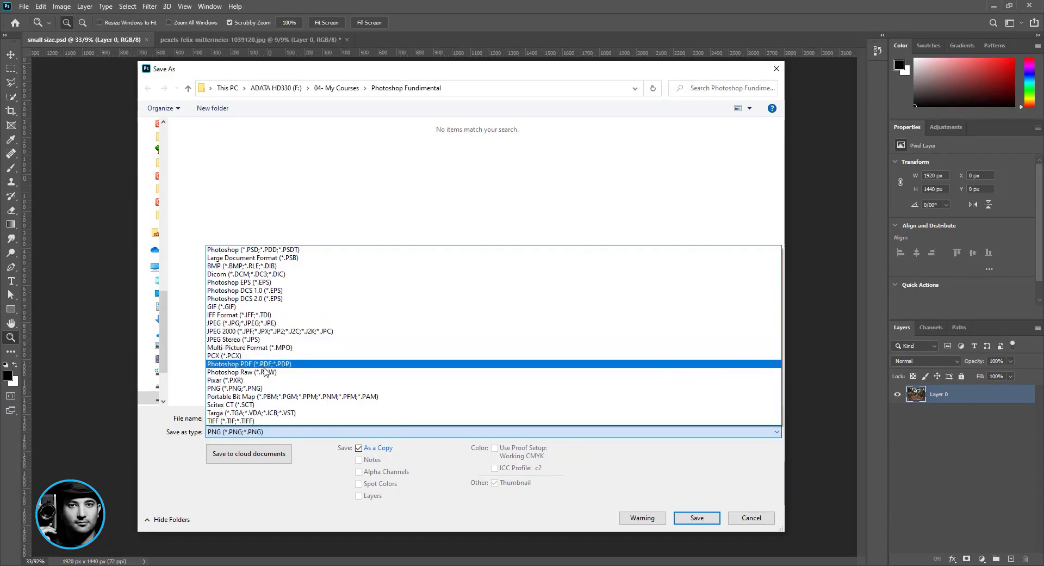
{"action": "left_click", "coordinate": [275, 323]}
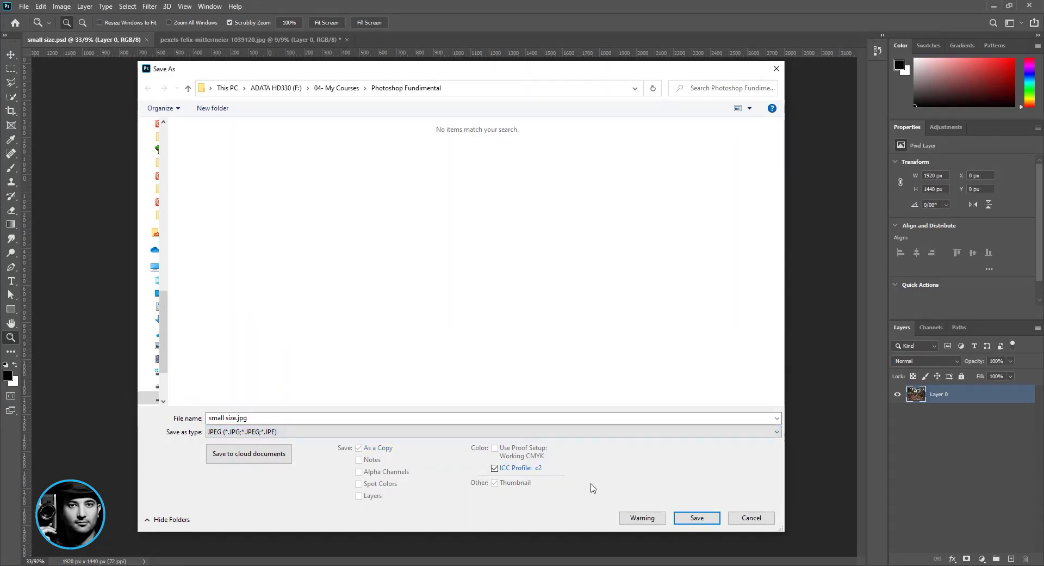
- Set the JPEG Options quality to 12 (Maximum) with Baseline format
{"action": "left_click", "coordinate": [700, 520]}
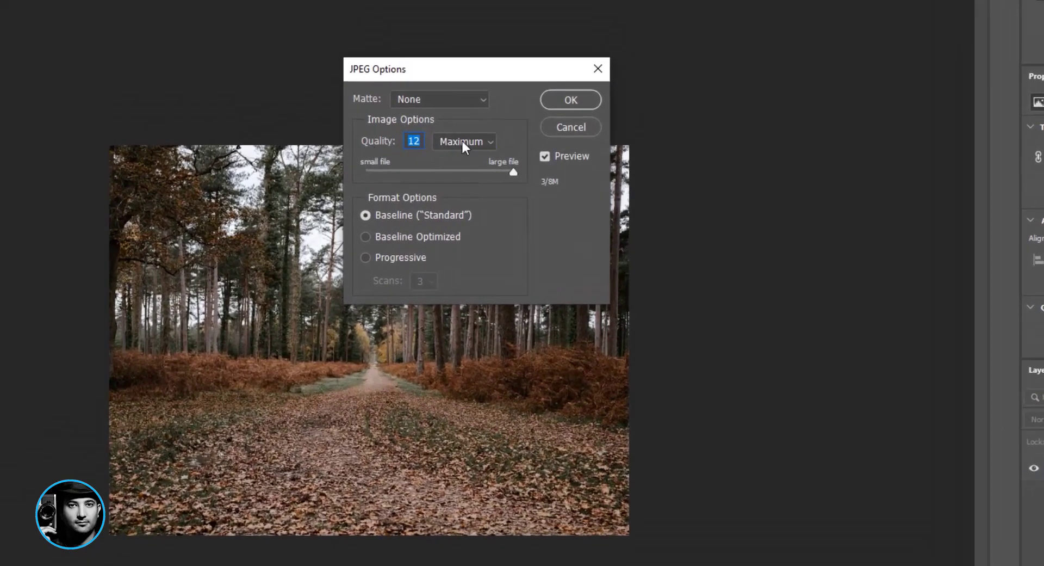
{"action": "left_click", "coordinate": [462, 142]}
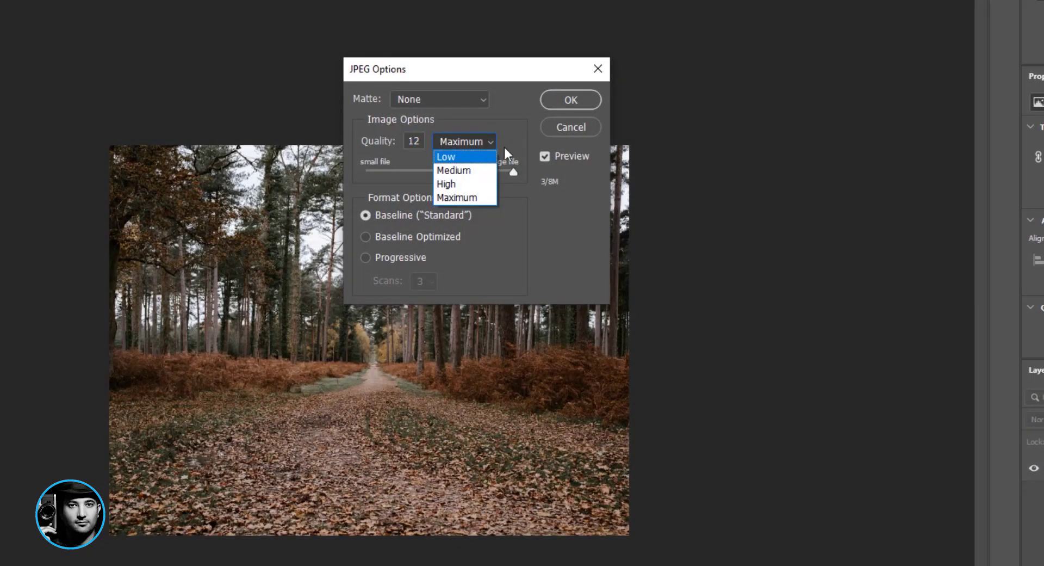
{"action": "left_click", "coordinate": [463, 195]}
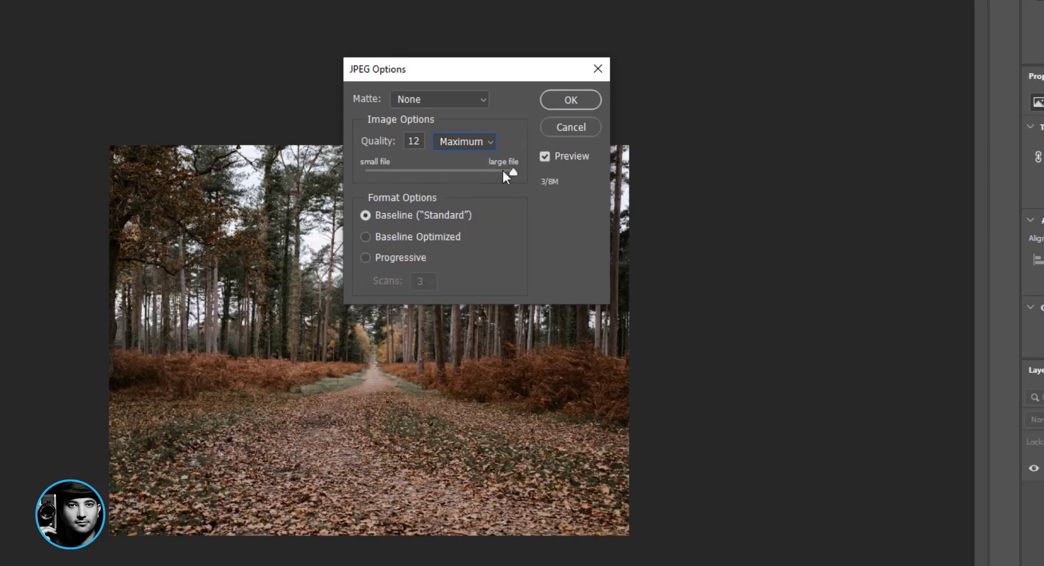
{"action": "left_click_drag", "start_coordinate": [505, 171], "coordinate": [508, 172]}
{"action": "left_click_drag", "start_coordinate": [420, 172], "coordinate": [513, 172]}
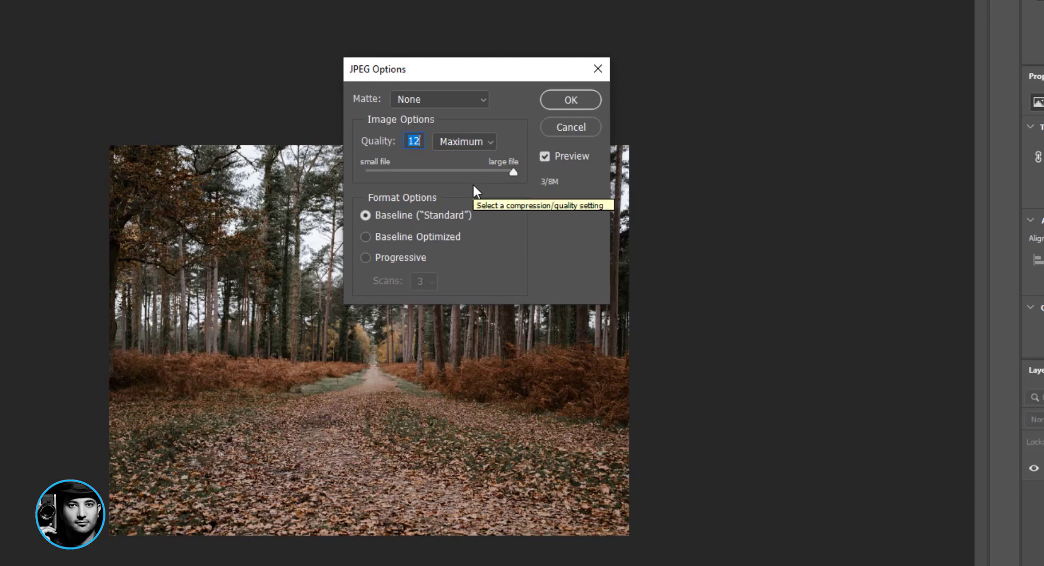
{"action": "left_click", "coordinate": [448, 172]}
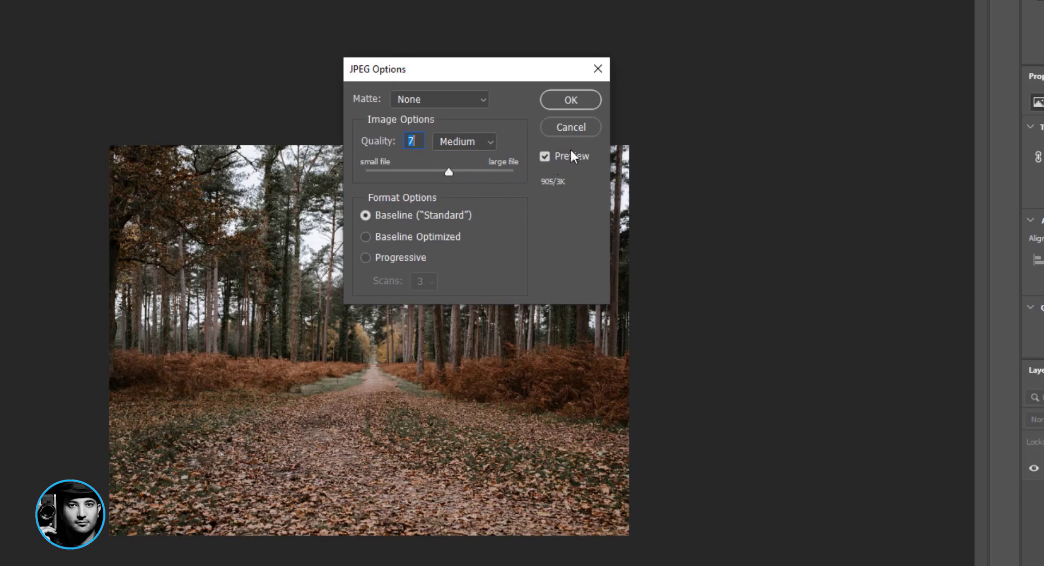
{"action": "left_click", "coordinate": [513, 171]}
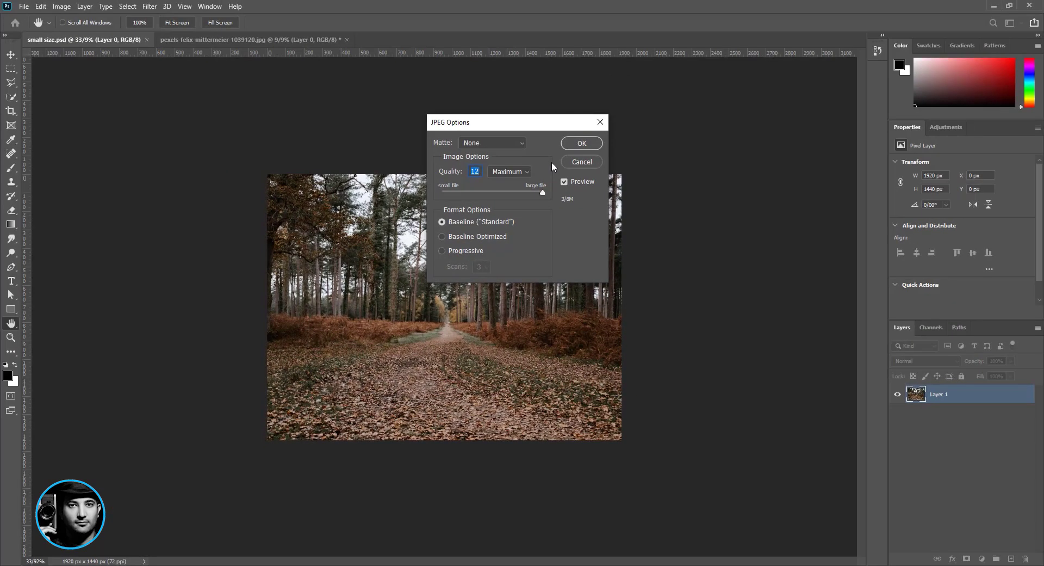
- Confirm the JPEG save, then change the resolution to 300 ppi (8000 × 6000 px)
{"action": "left_click", "coordinate": [577, 143]}
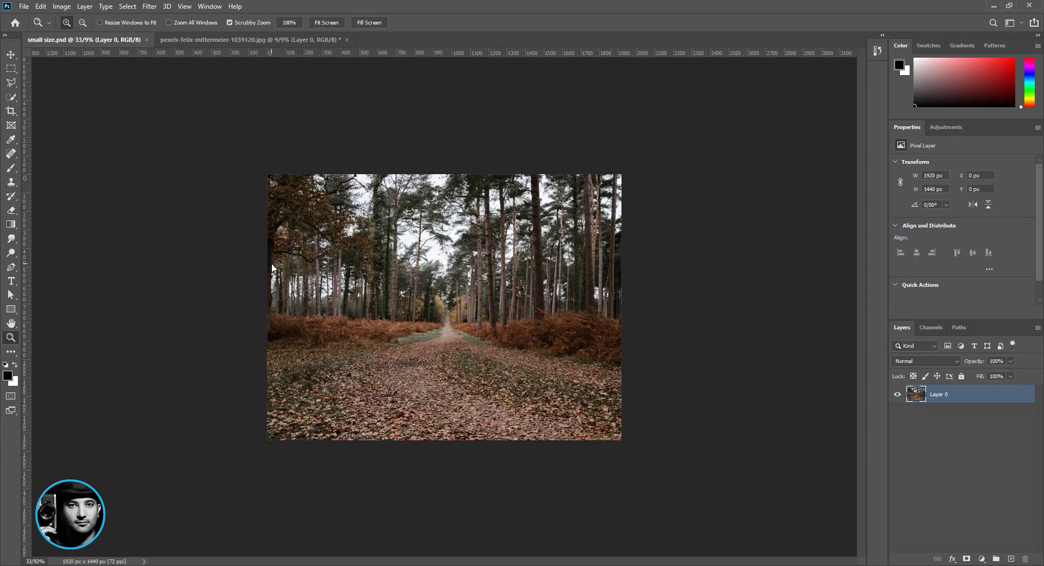
{"action": "left_click_drag", "start_coordinate": [443, 309], "coordinate": [483, 312]}
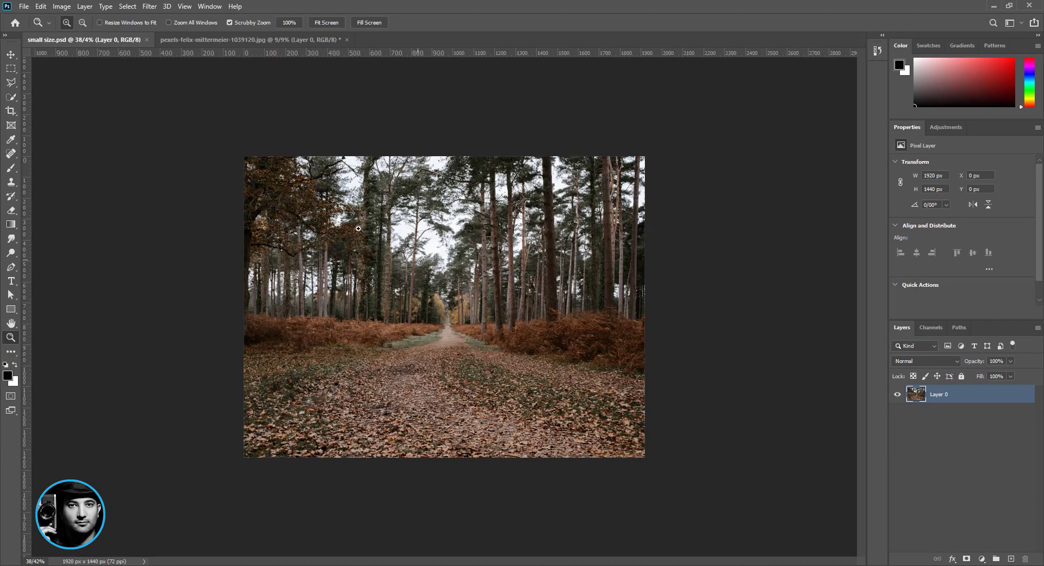
{"action": "left_click", "coordinate": [66, 7]}
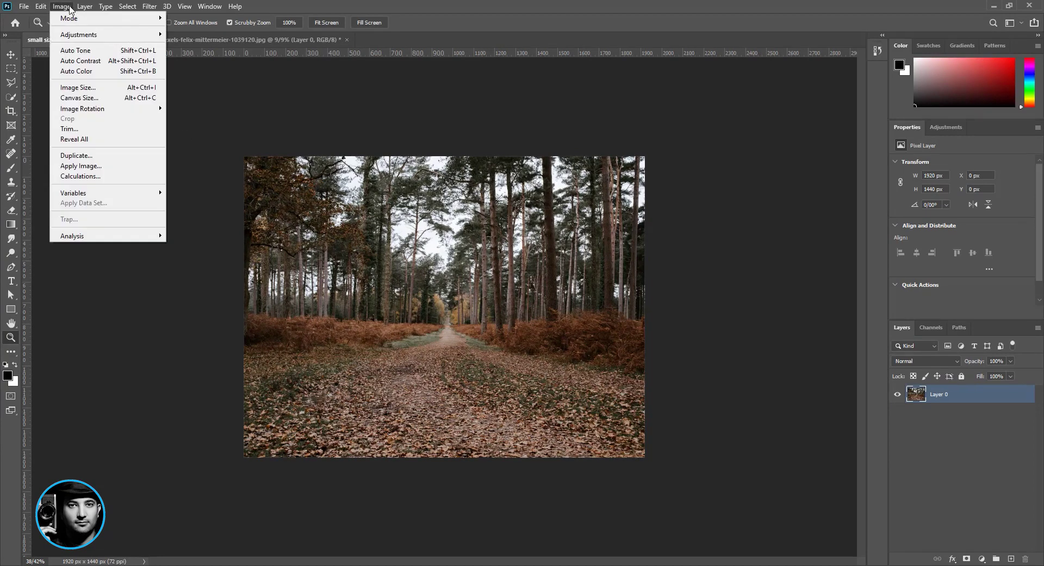
{"action": "left_click", "coordinate": [79, 87]}
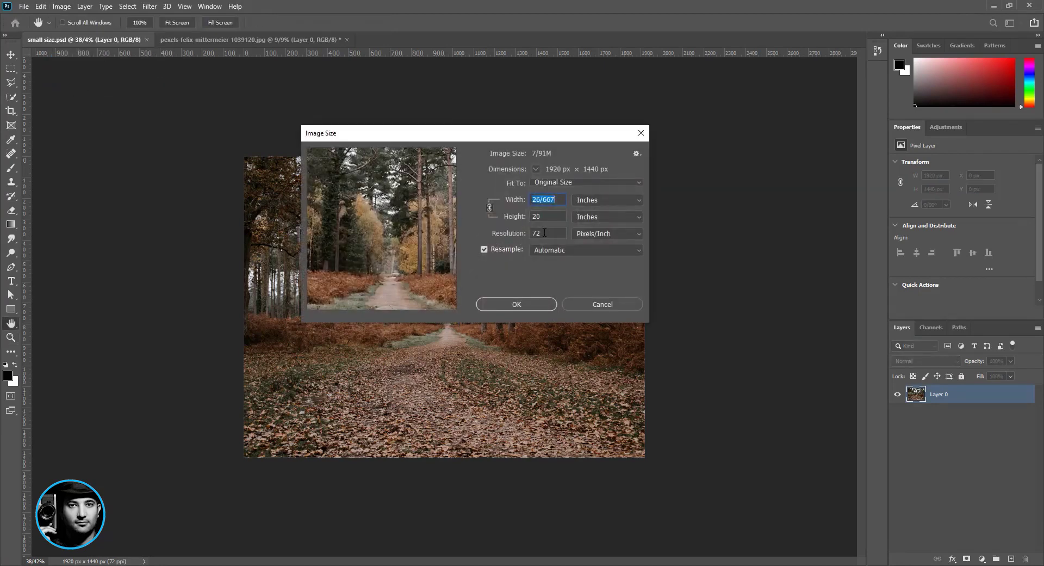
{"action": "left_click_drag", "start_coordinate": [545, 233], "coordinate": [523, 231]}
{"action": "type", "text": "300"}
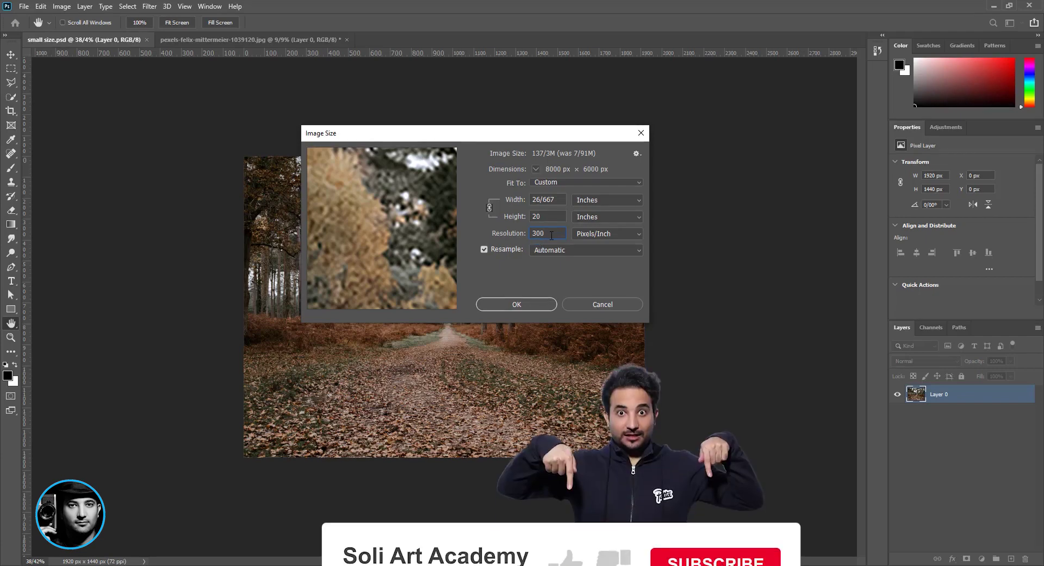
{"action": "left_click", "coordinate": [518, 303]}
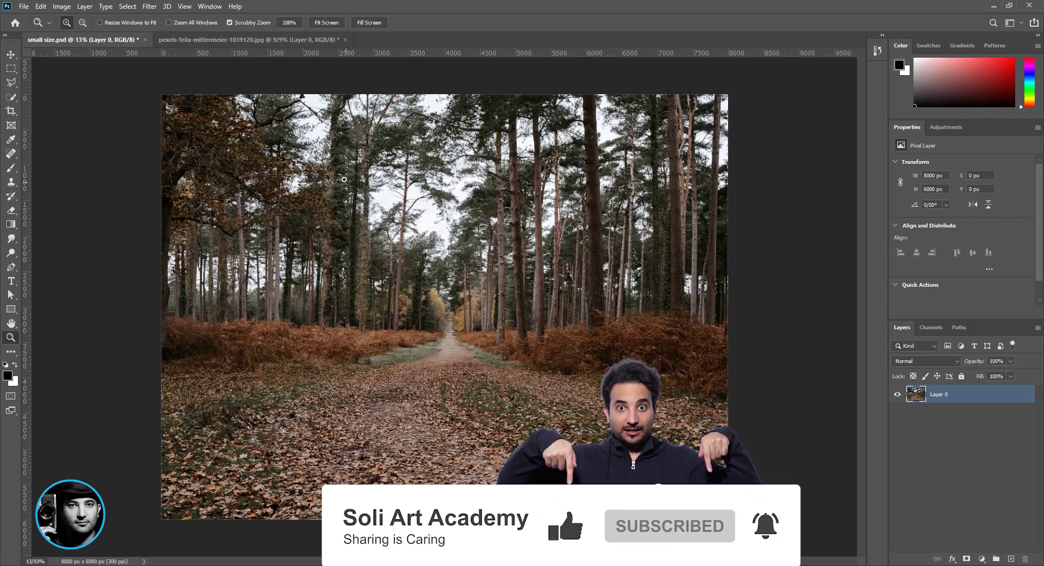
- Save the 300 ppi image as TIFF named small size.tif, accepting the default TIFF options
{"action": "left_click", "coordinate": [23, 6]}
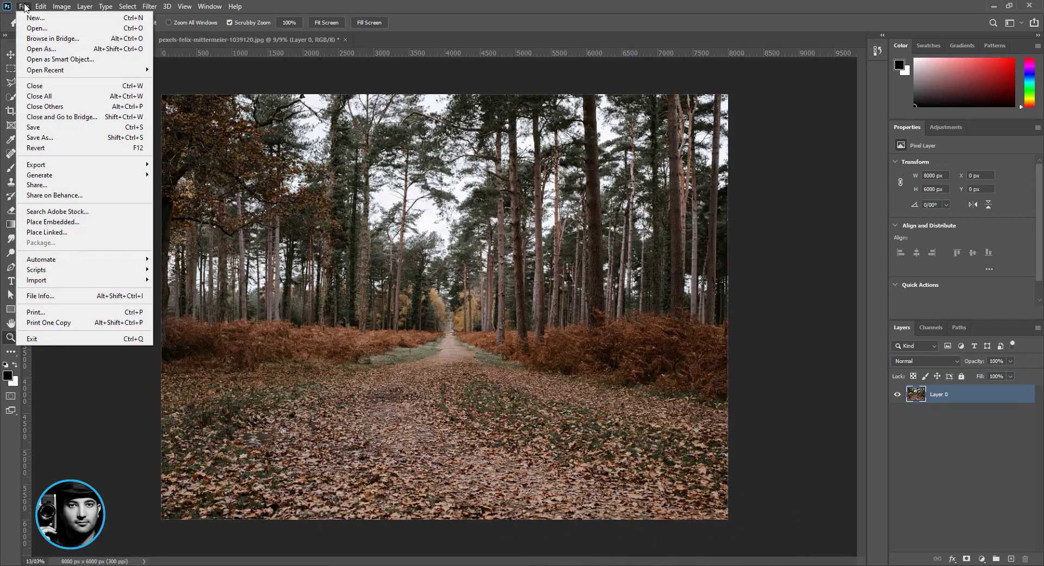
{"action": "left_click", "coordinate": [48, 137]}
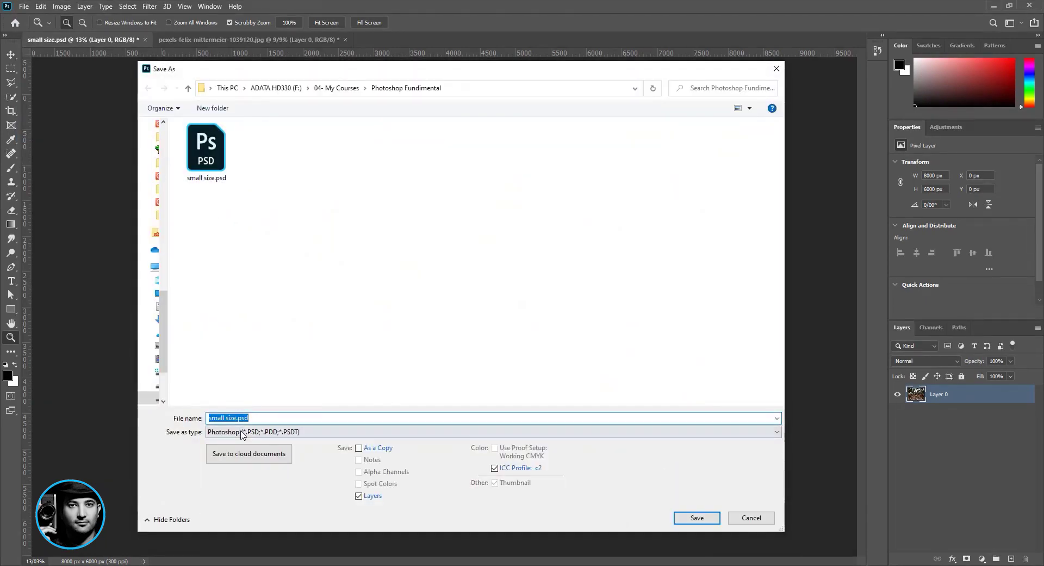
{"action": "left_click", "coordinate": [251, 432]}
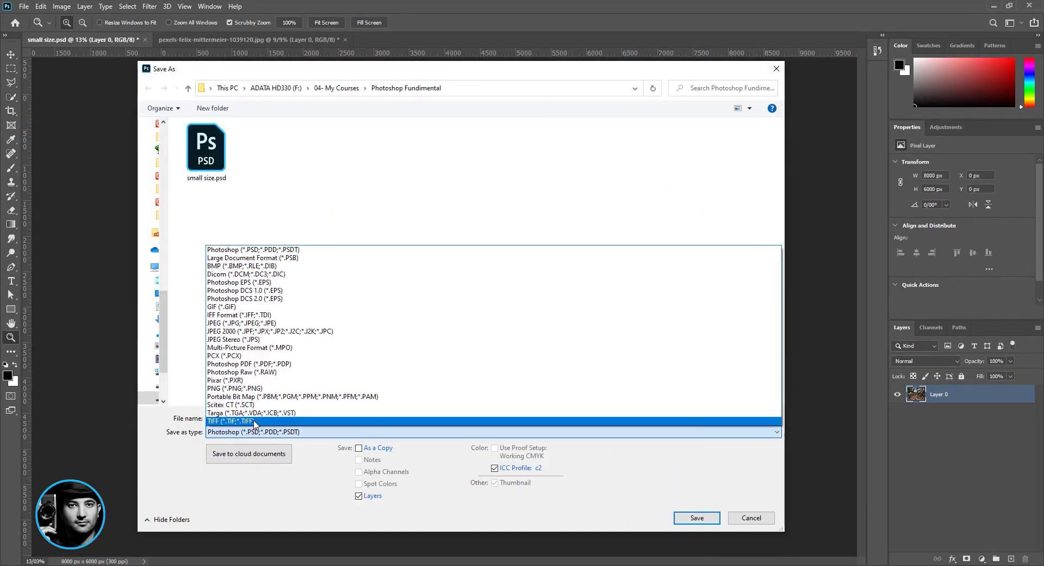
{"action": "left_click", "coordinate": [254, 422]}
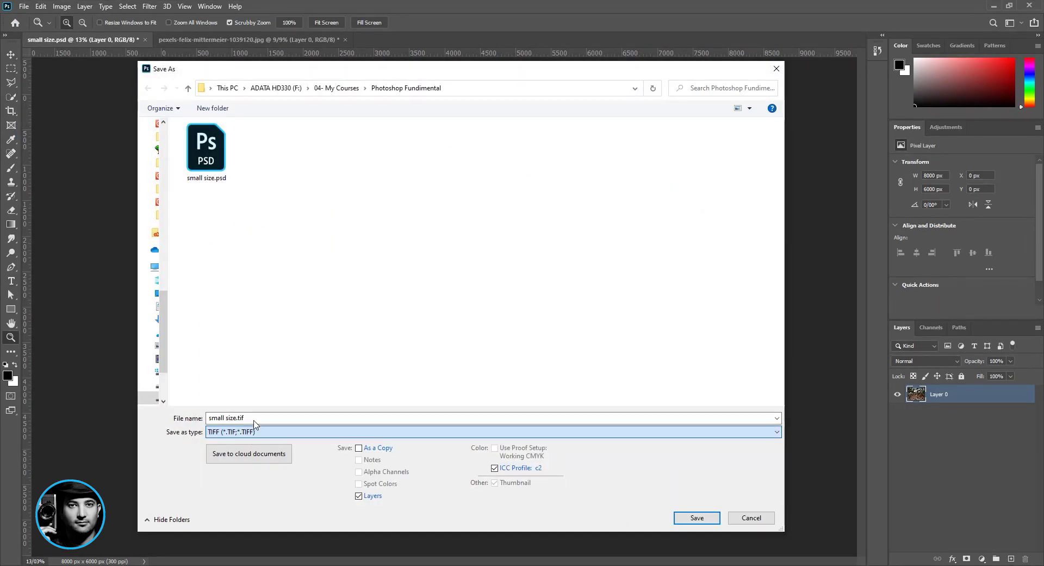
{"action": "left_click", "coordinate": [700, 519]}
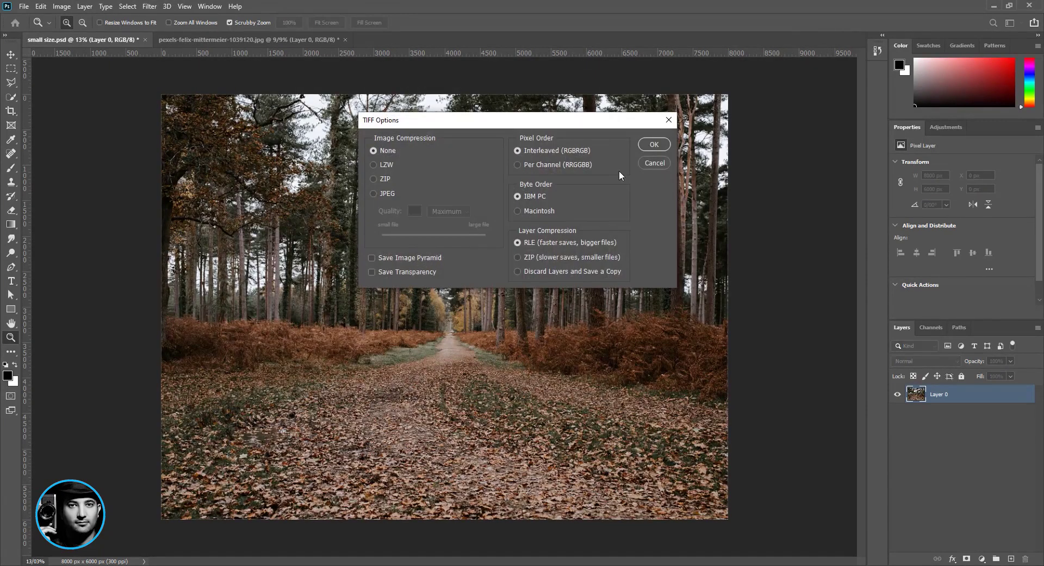
{"action": "left_click", "coordinate": [652, 144]}
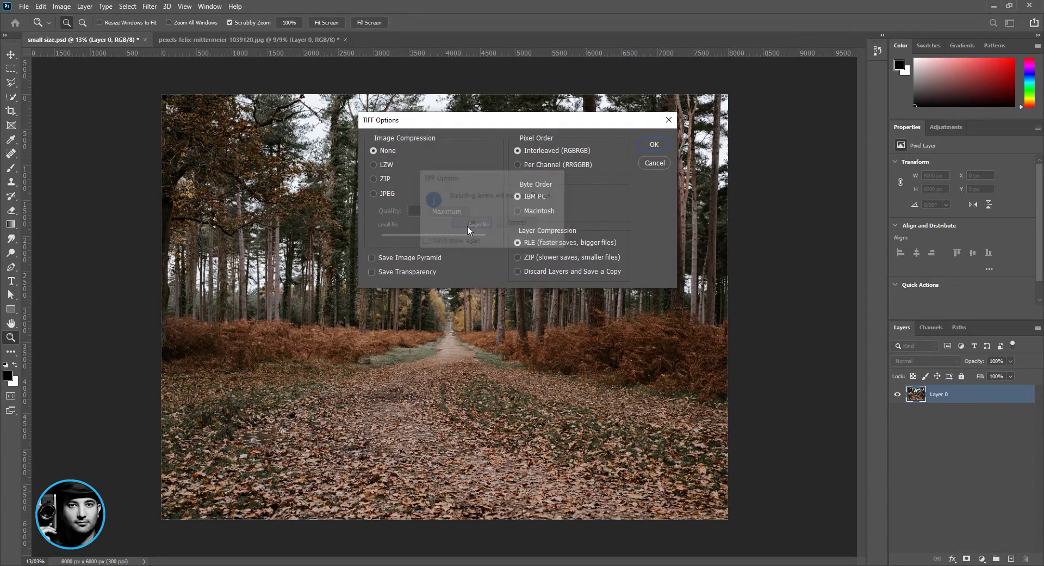